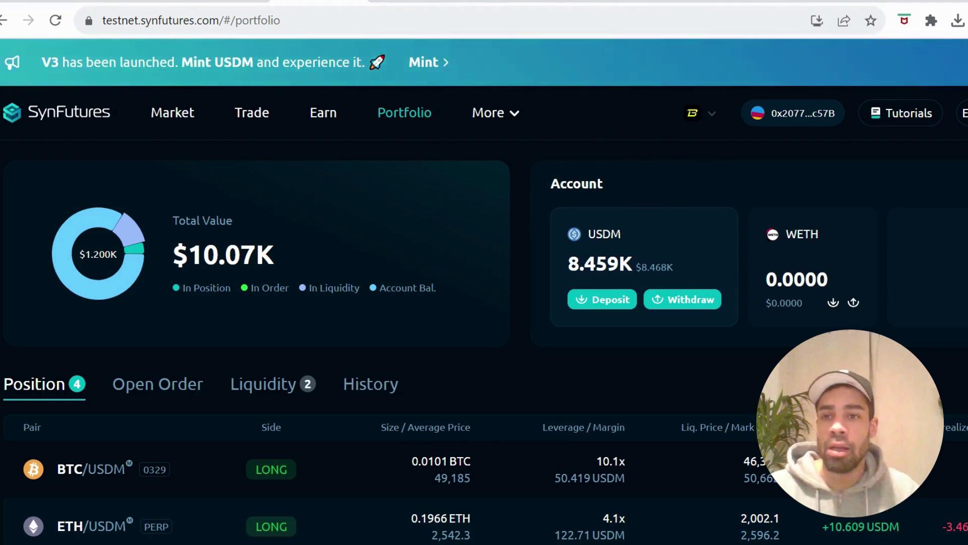
View the Blast Sepolia Testnet entry in ChainList, then go to the Blast Faucets docs page
click(129, 2)
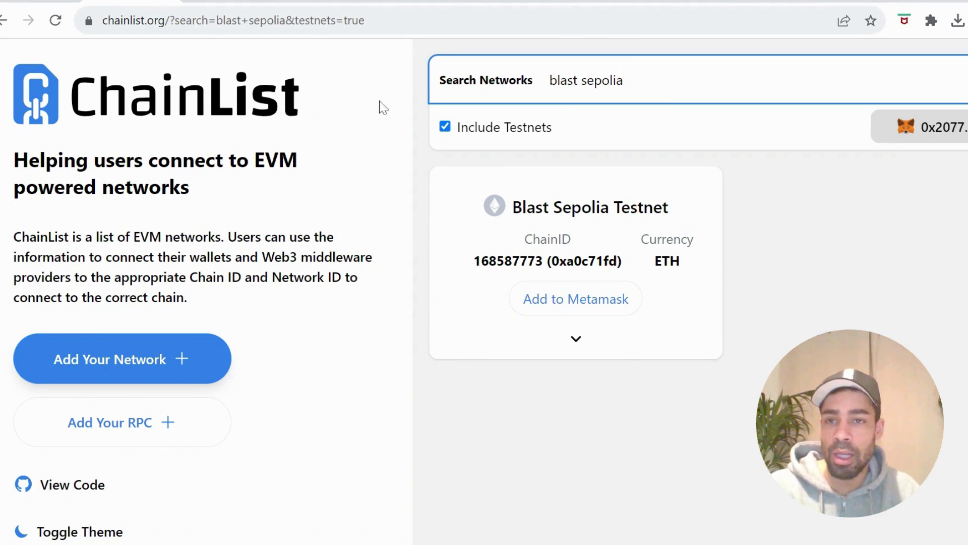
click(227, 1)
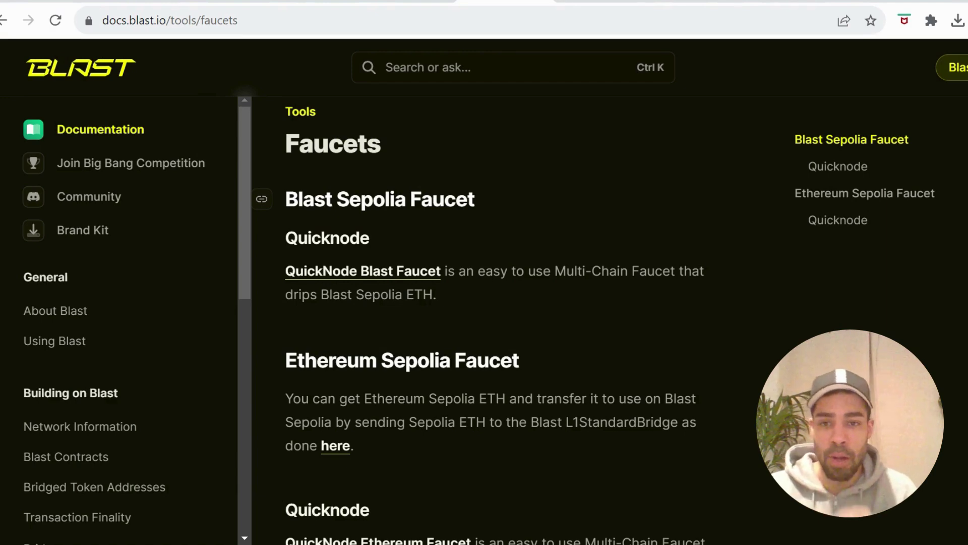
Follow the Ethereum Sepolia Faucet 'here' link to the example bridge transaction on Etherscan
scroll(410, 309, down, 2)
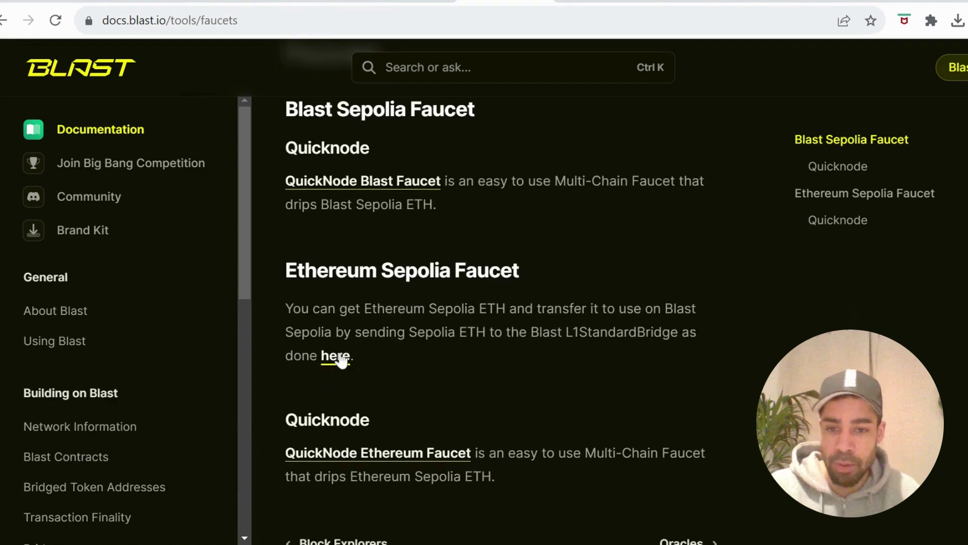
click(337, 356)
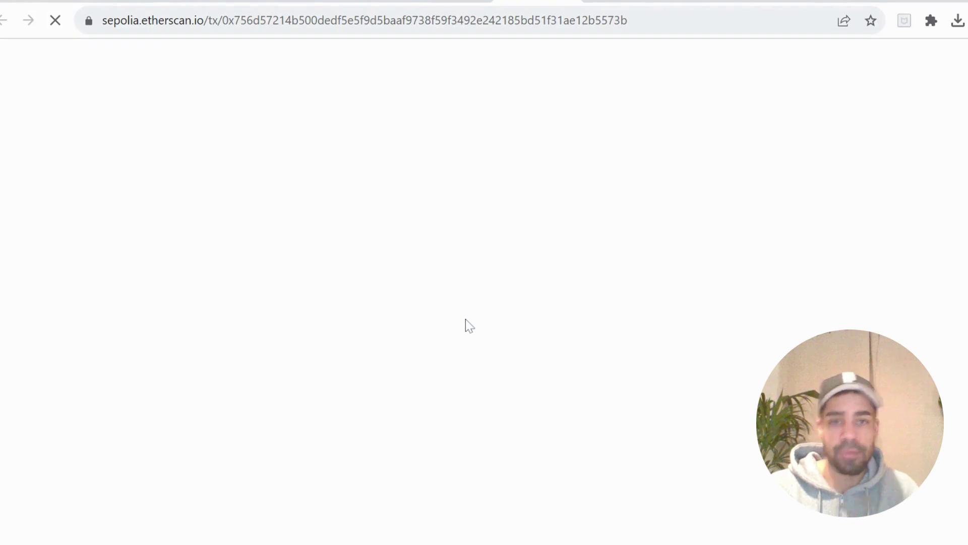
scroll(465, 319, down, 3)
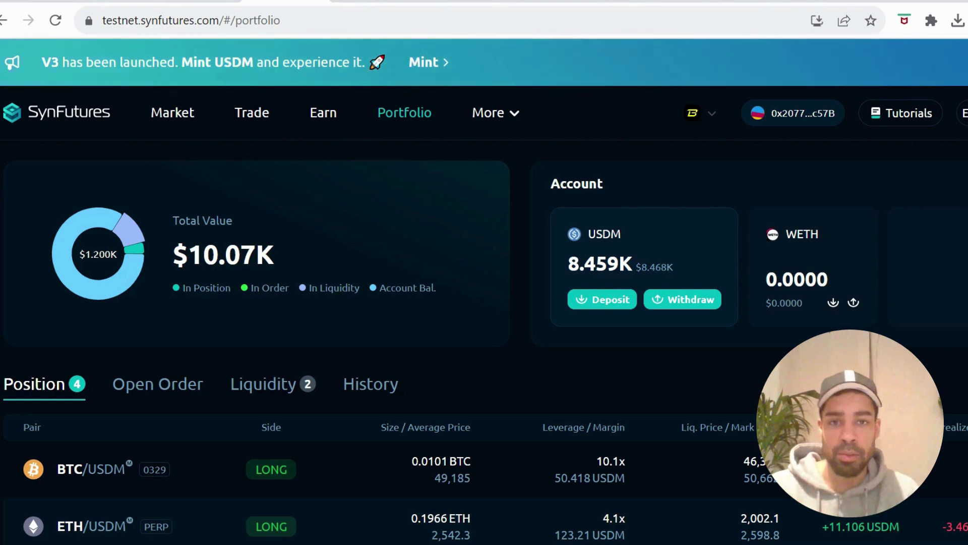
Browse the Earn page's Oyster AMM pools, topped by ATOM/USDM at 610.08% APY
click(325, 111)
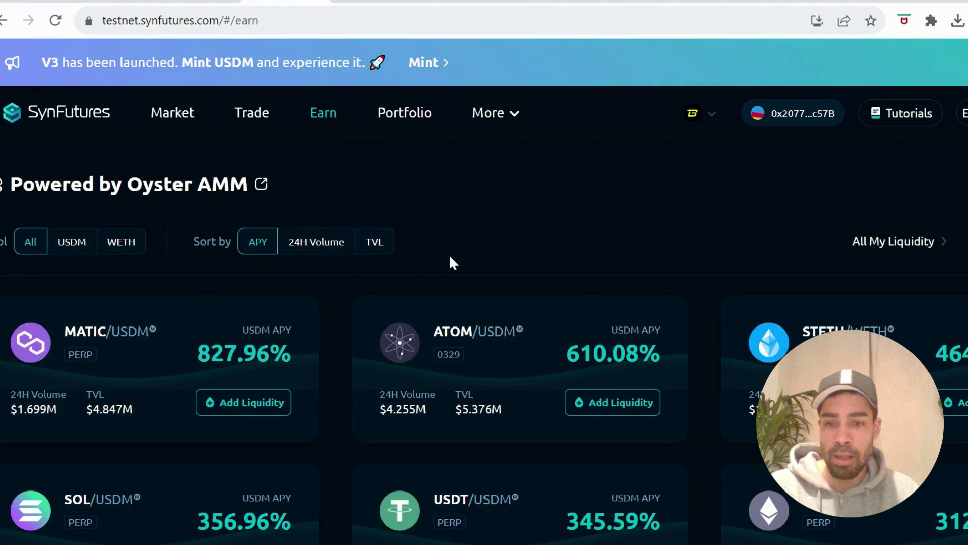
scroll(450, 263, down, 2)
scroll(450, 262, up, 2)
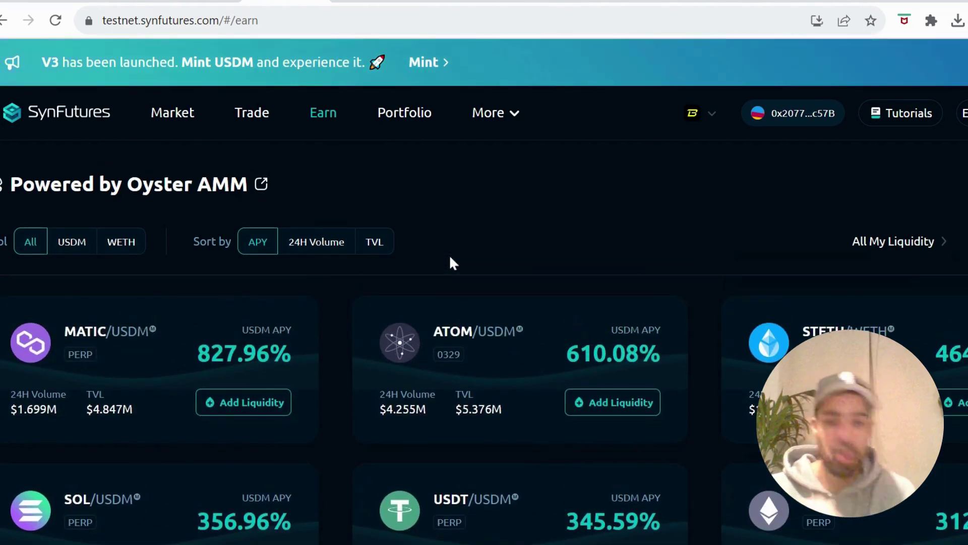
scroll(450, 255, down, 2)
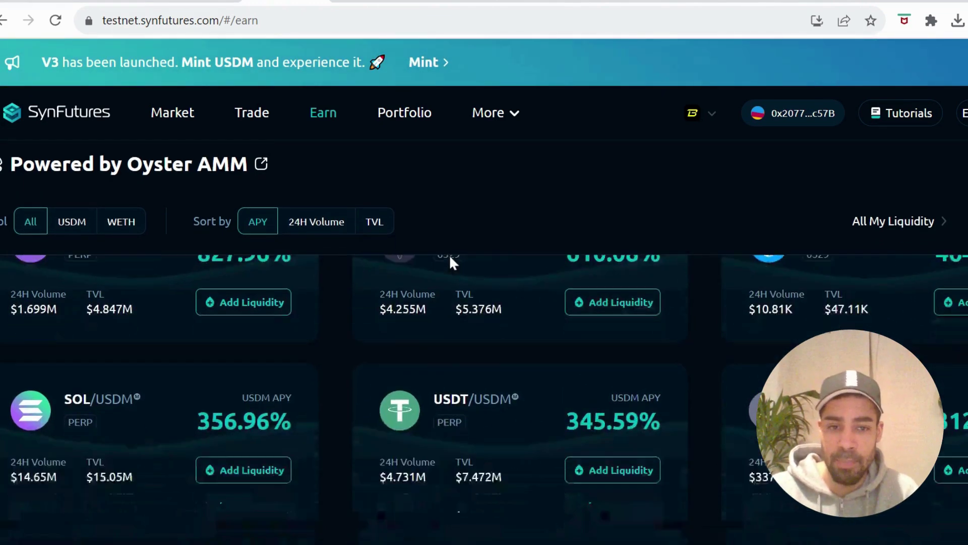
scroll(386, 364, up, 3)
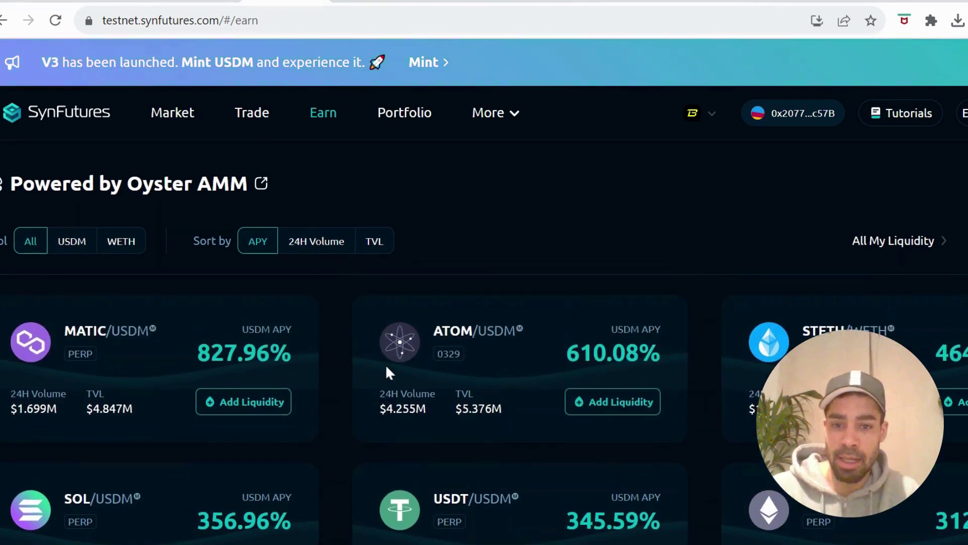
scroll(97, 364, down, 4)
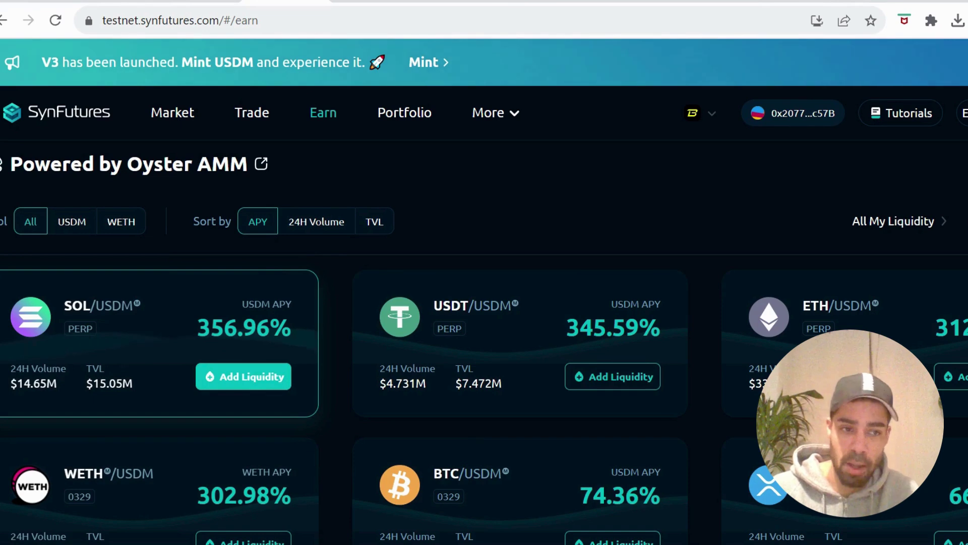
scroll(97, 363, up, 3)
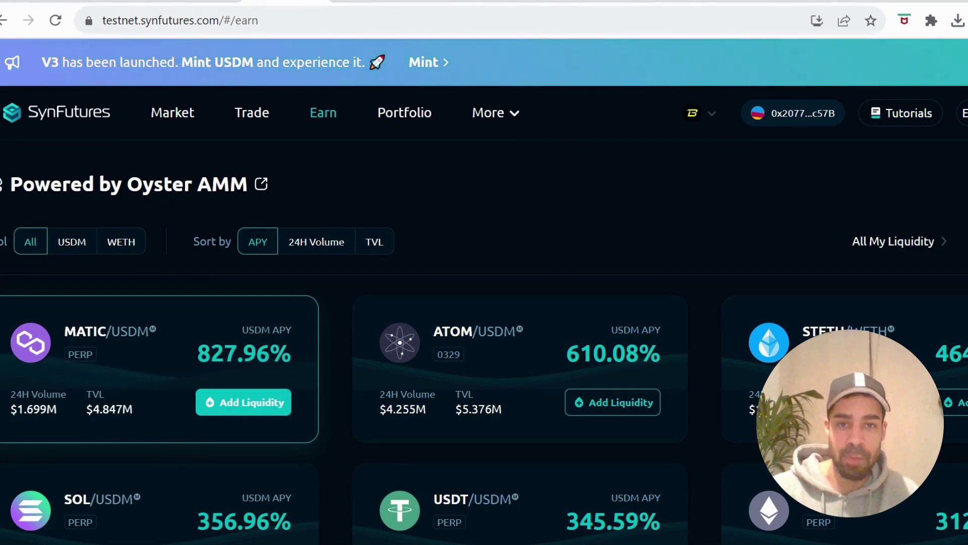
scroll(99, 371, down, 3)
scroll(99, 371, up, 3)
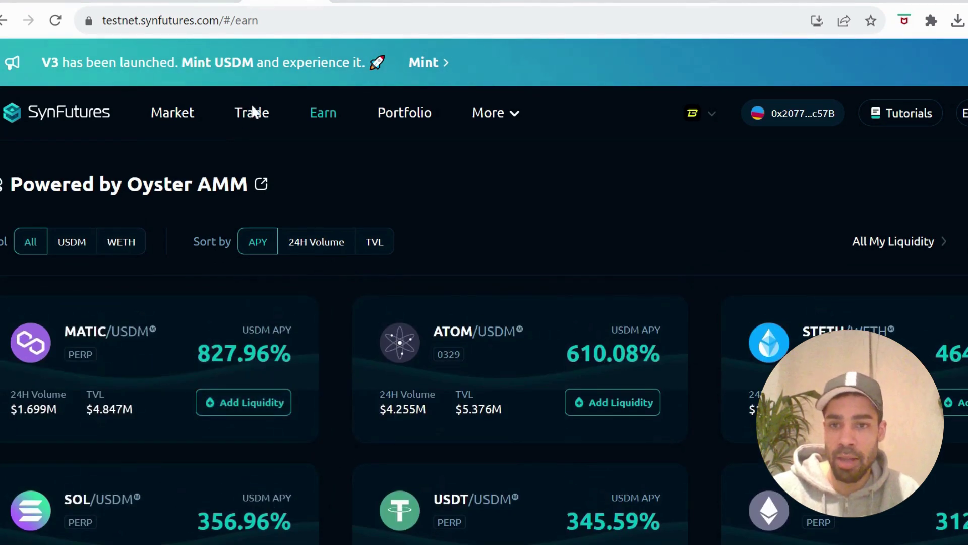
Open the SOL/USDM perpetual trade page and scroll through the list of other market pairs
click(251, 117)
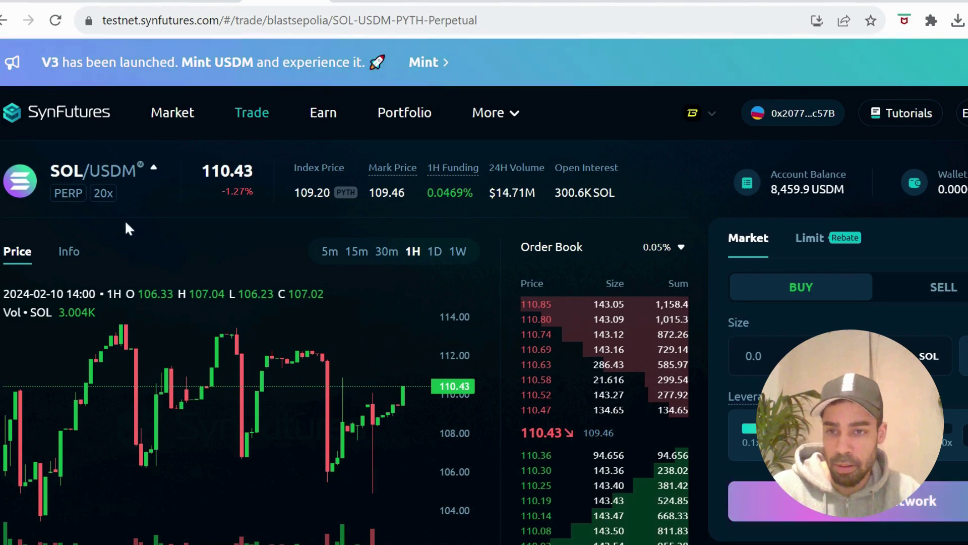
mouse_move(125, 219)
scroll(190, 387, down, 12)
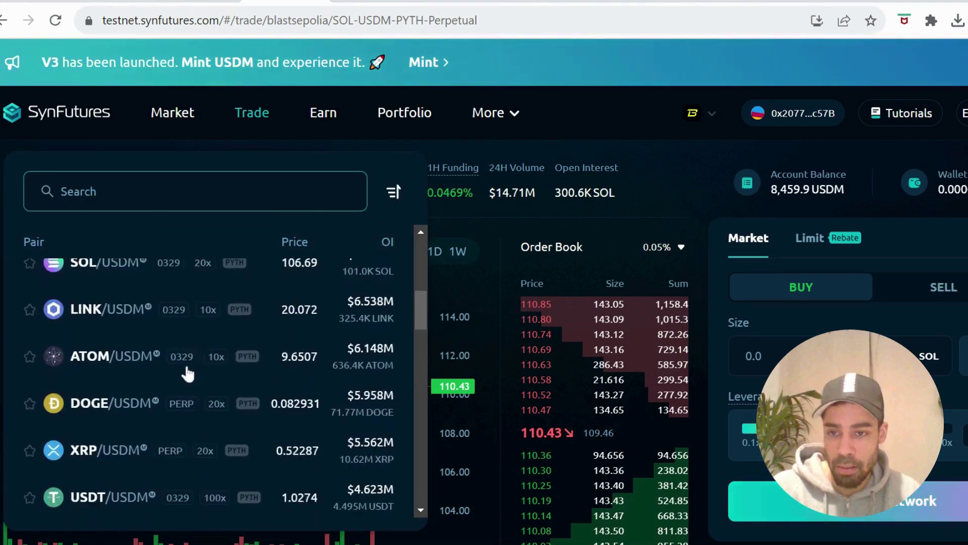
scroll(190, 356, up, 8)
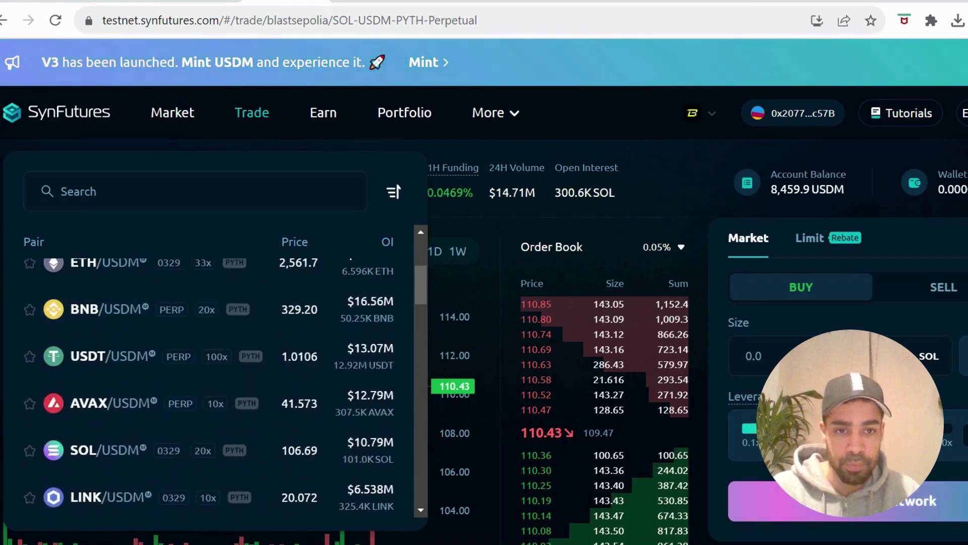
scroll(700, 237, down, 1)
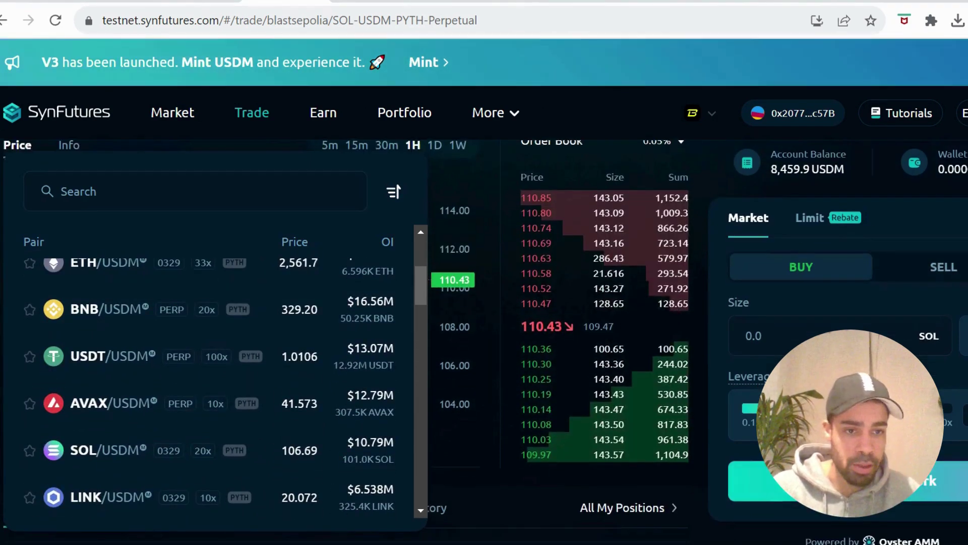
scroll(432, 350, down, 2)
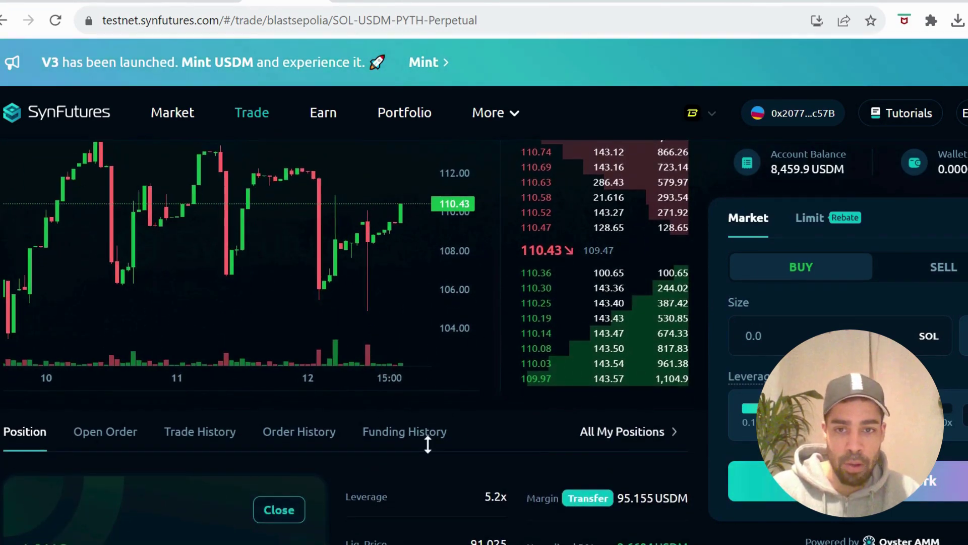
scroll(427, 444, up, 3)
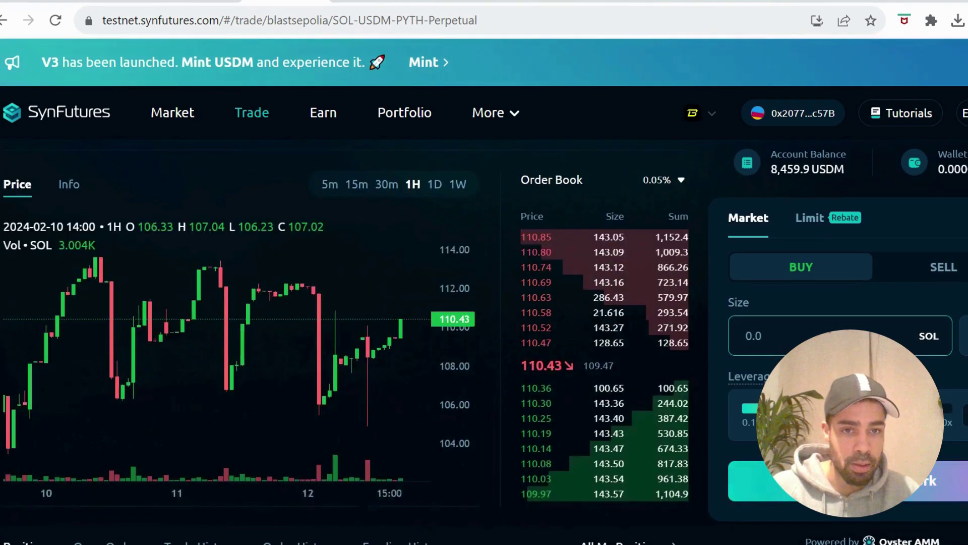
Check the 4.5917 SOL long and its unrealized P&L in the Position panel
scroll(747, 336, down, 3)
click(746, 335)
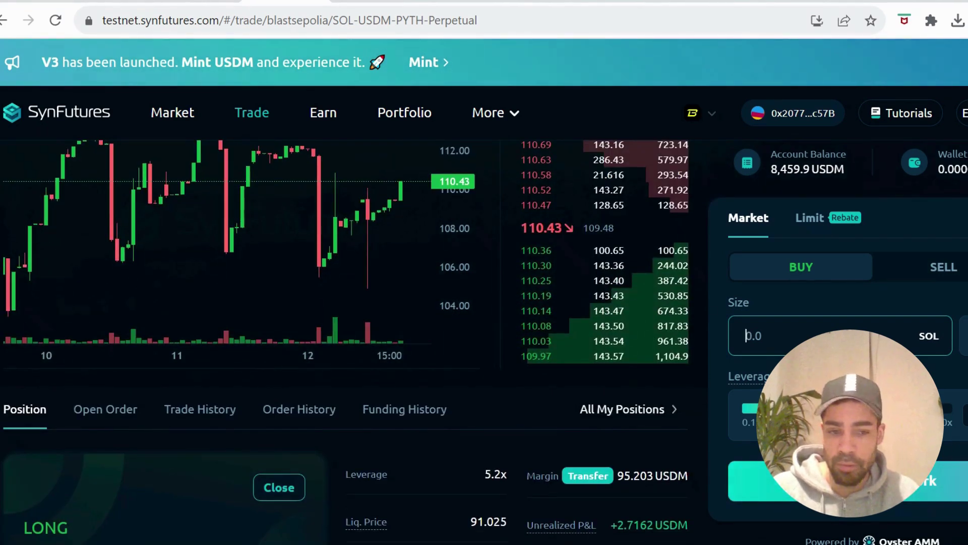
scroll(543, 438, down, 1)
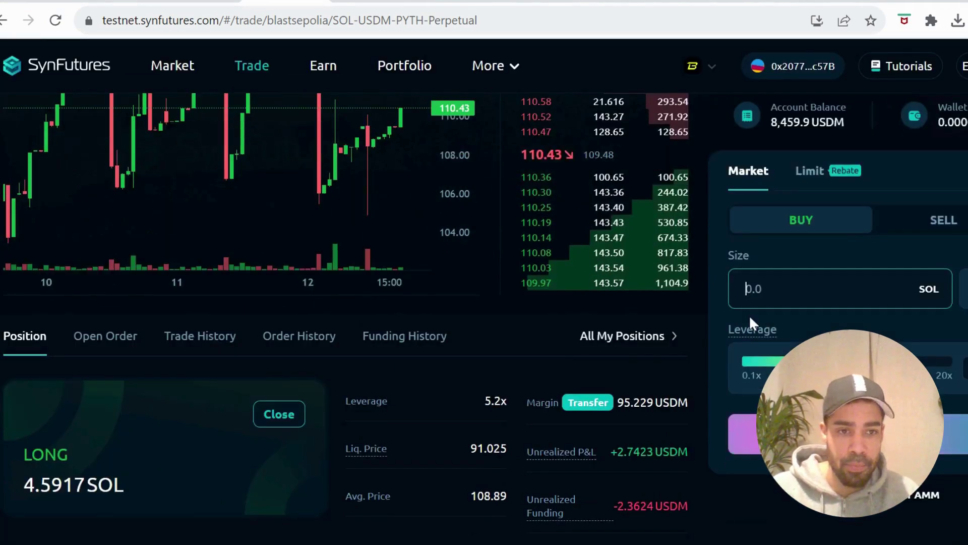
scroll(749, 315, up, 4)
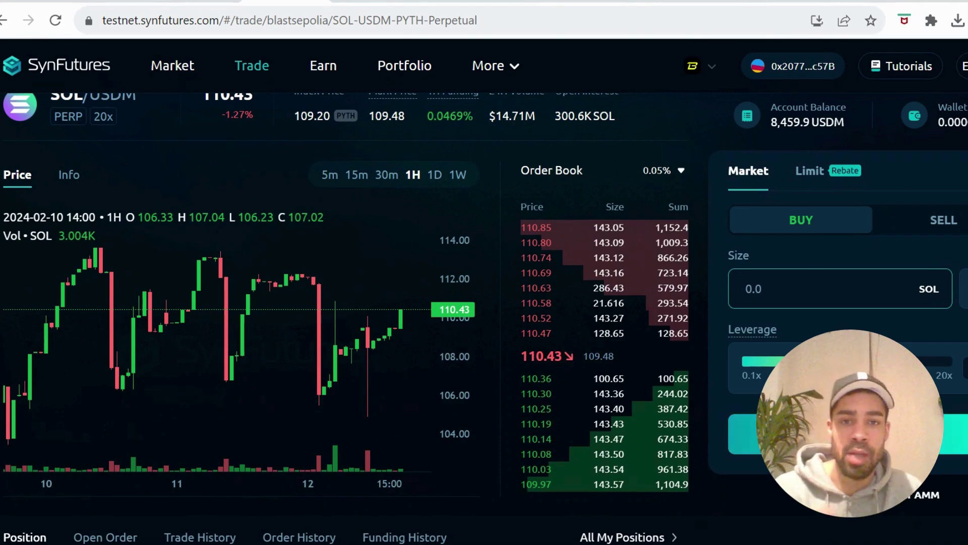
scroll(750, 319, up, 1)
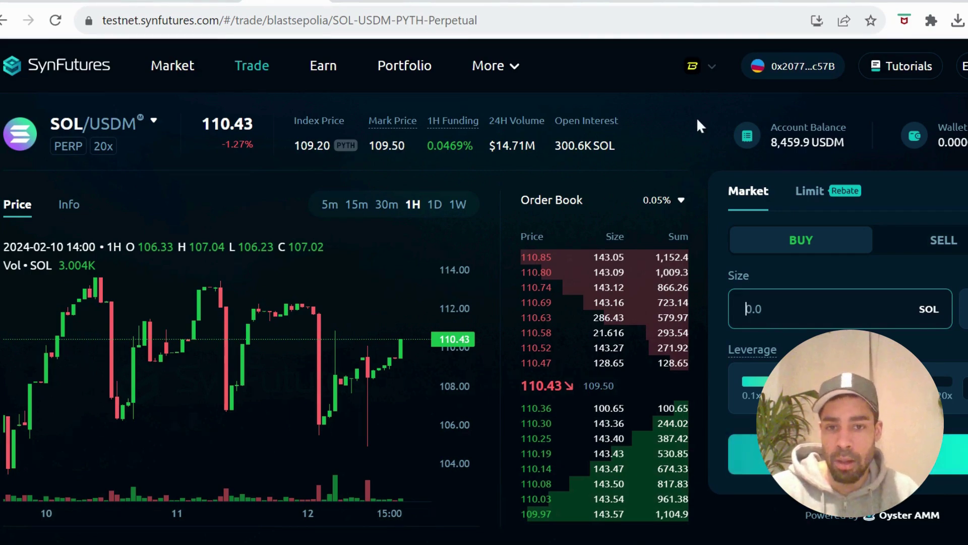
scroll(699, 126, down, 5)
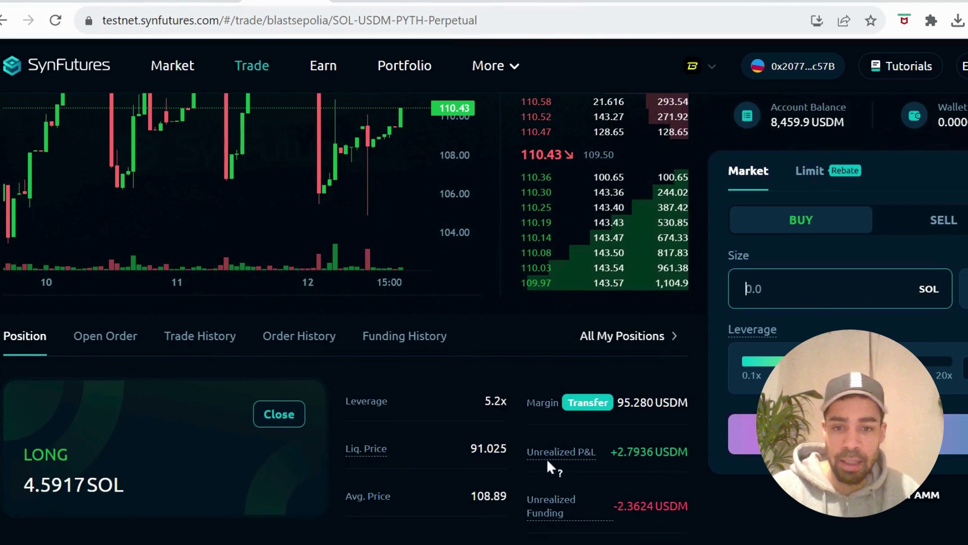
mouse_move(546, 452)
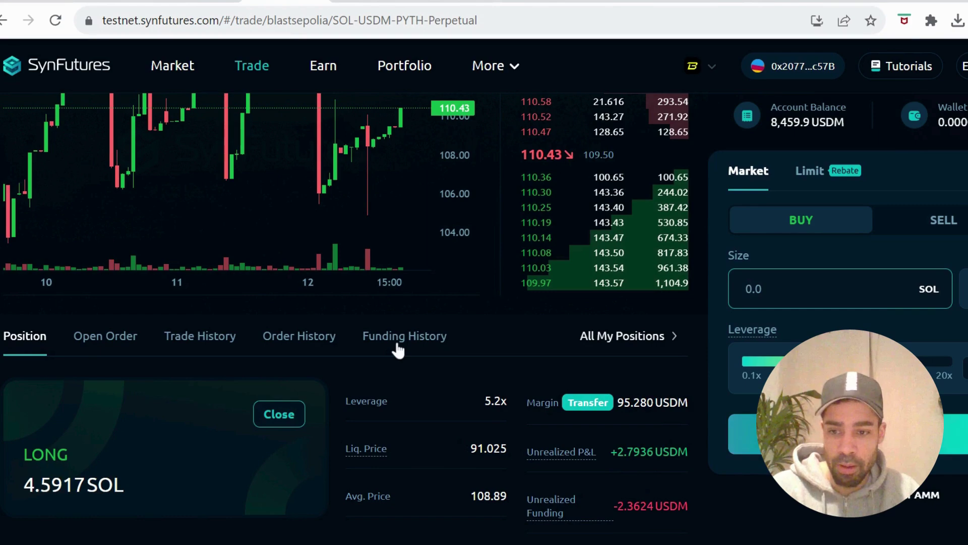
scroll(473, 82, up, 5)
scroll(474, 143, down, 5)
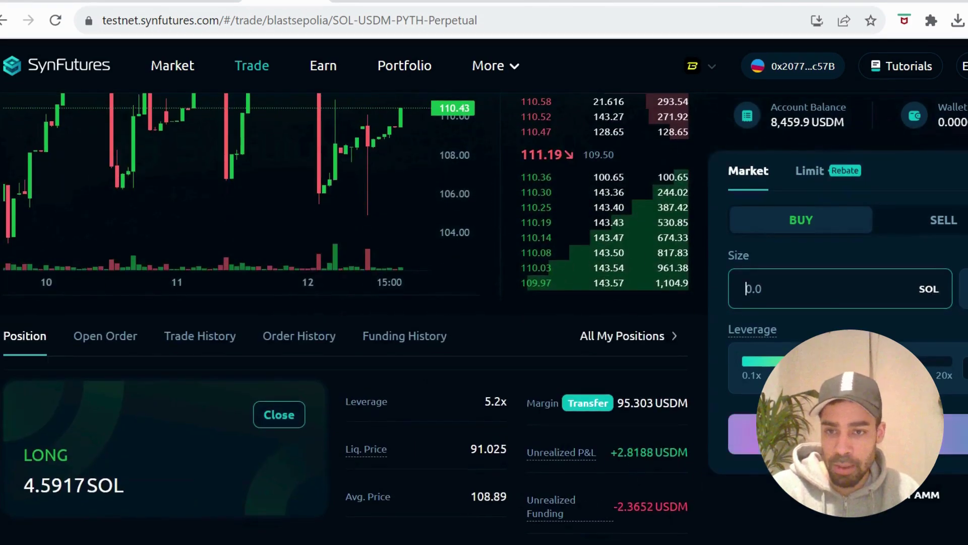
scroll(772, 317, up, 5)
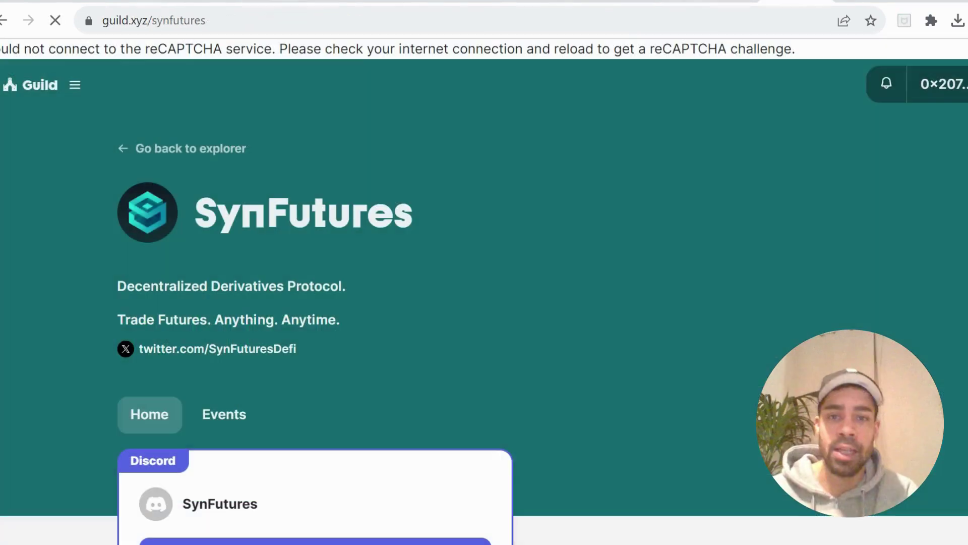
Scroll to the guild's Roles section to confirm access to Verified member and Twitter Fam
scroll(703, 400, down, 7)
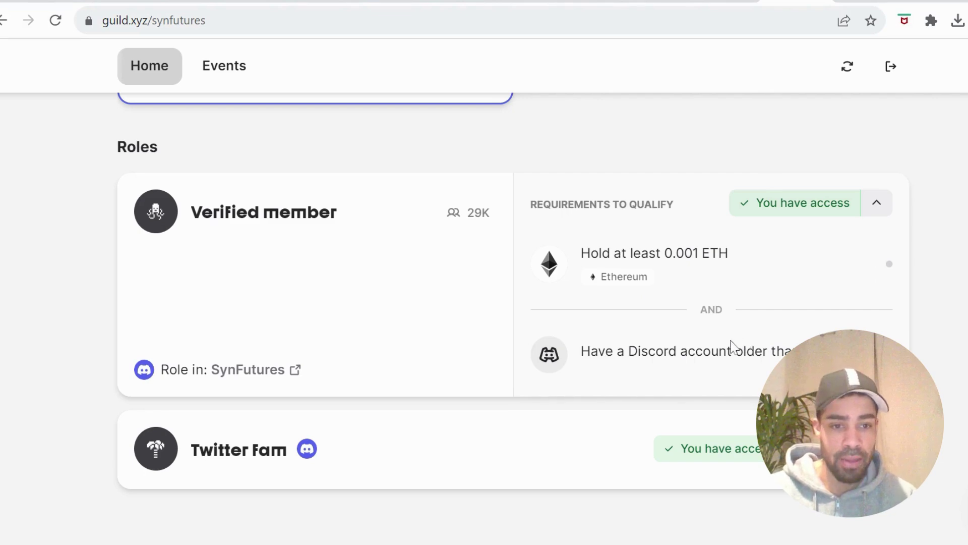
scroll(504, 292, down, 3)
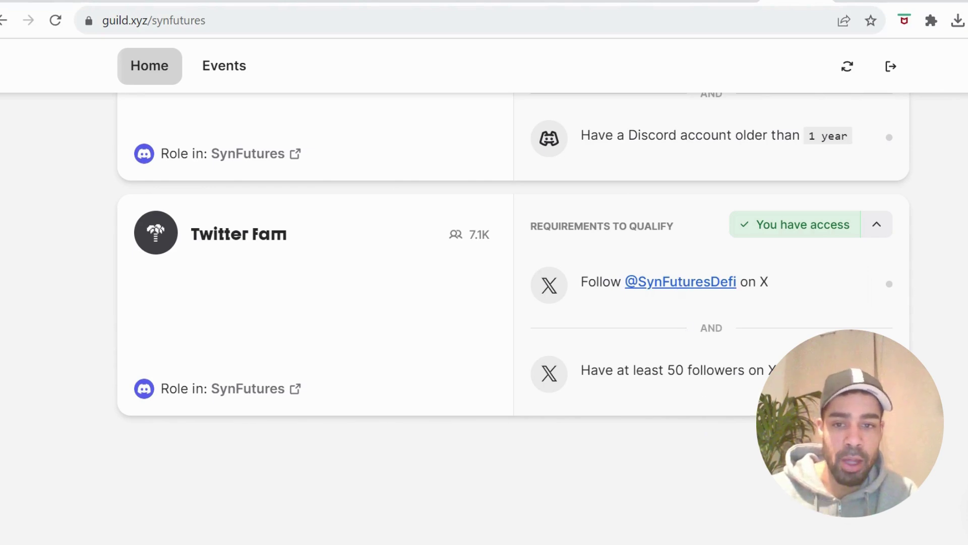
scroll(677, 281, up, 10)
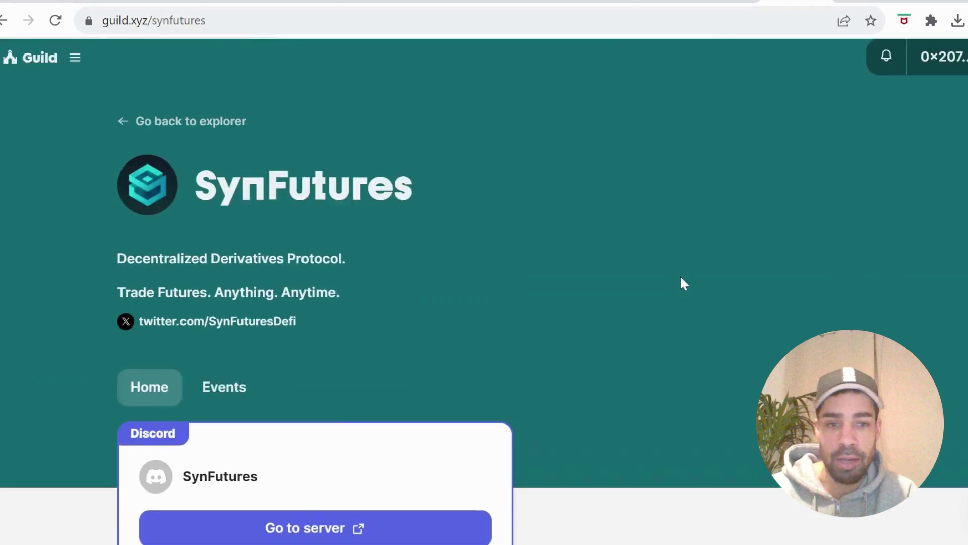
click(725, 2)
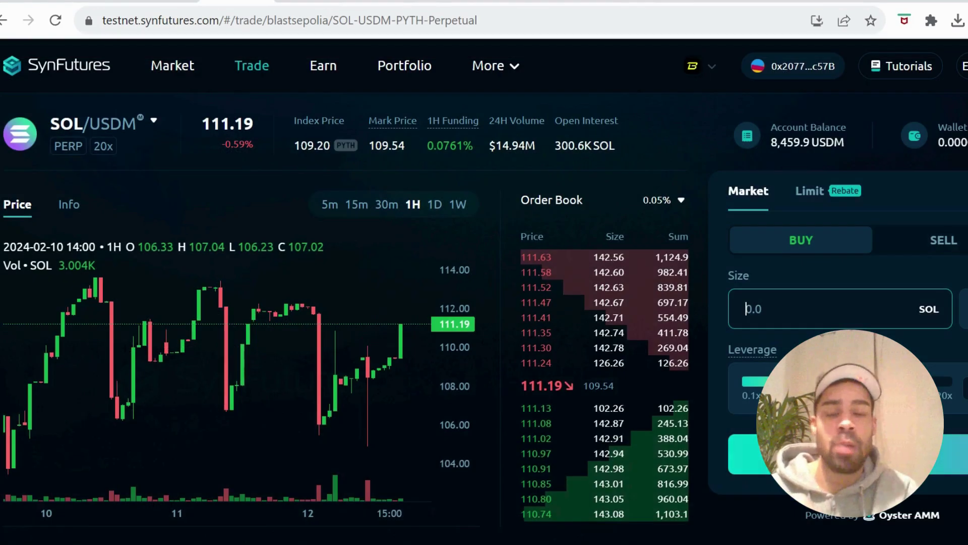